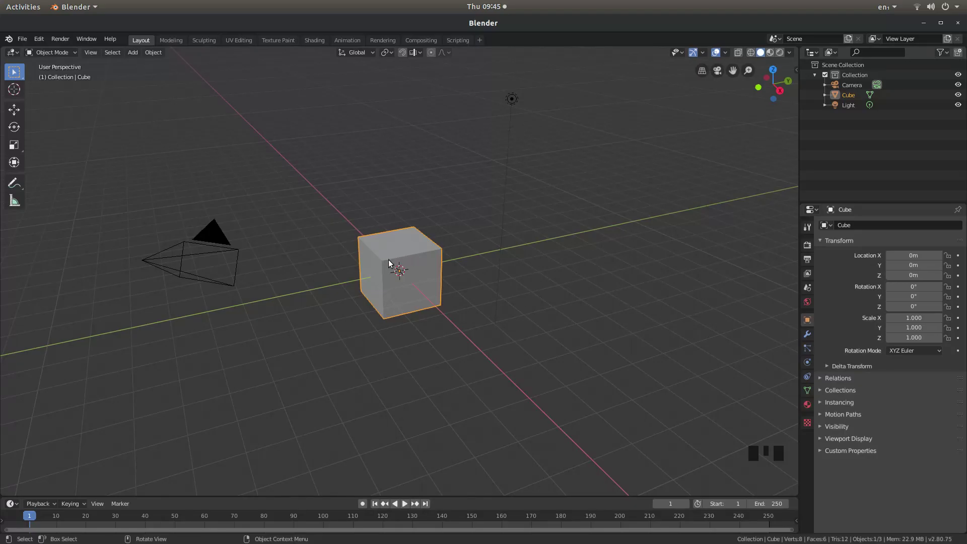
# - Delete the default cube and switch to the top view
pyautogui.press('x')
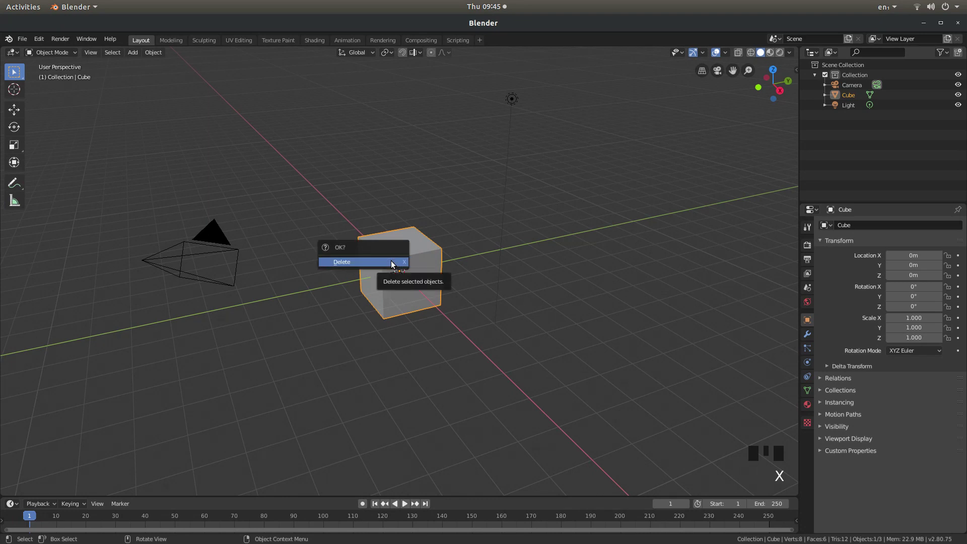
pyautogui.click(392, 262)
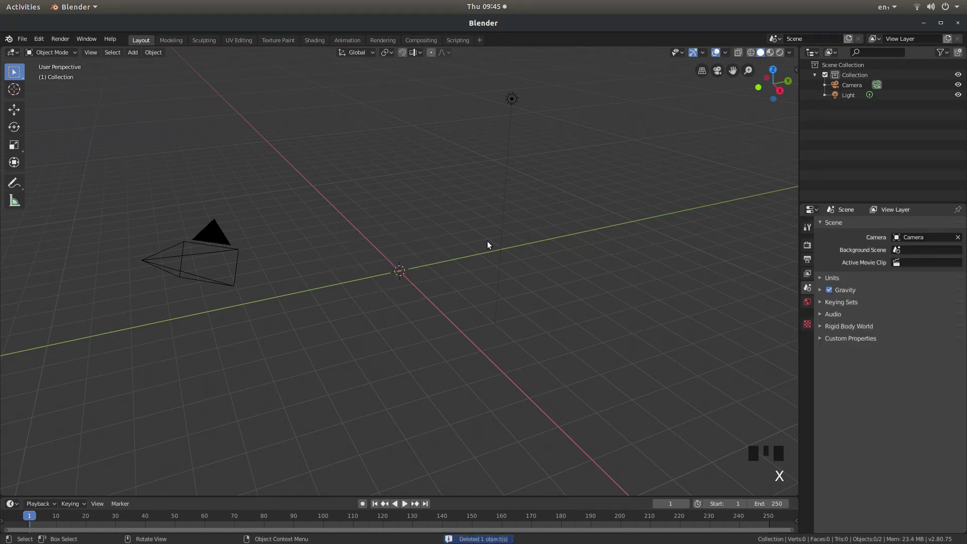
pyautogui.press('KP_7')
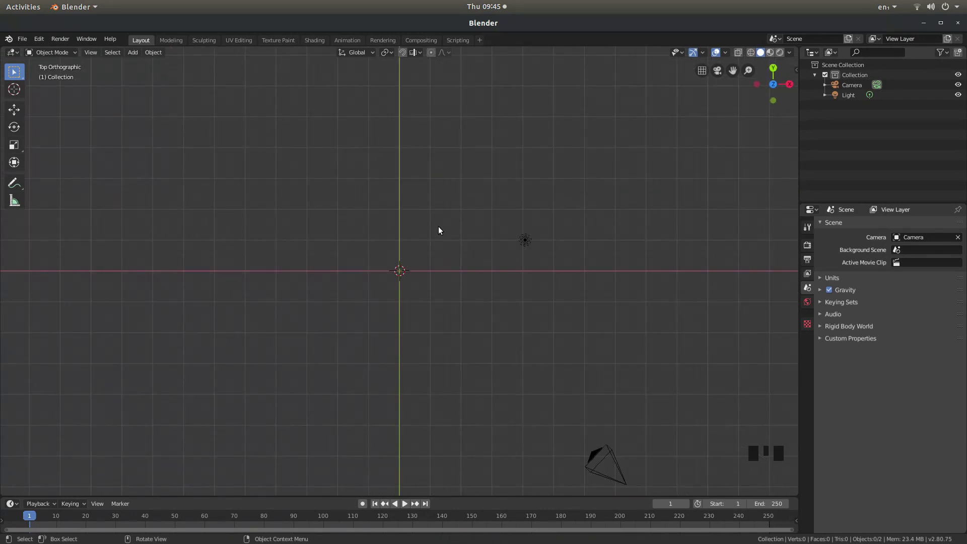
# - Add a new Plane mesh at the origin and zoom in on it
pyautogui.press('shift')
pyautogui.hotkey('shift', 'a')
pyautogui.moveTo(437, 230)
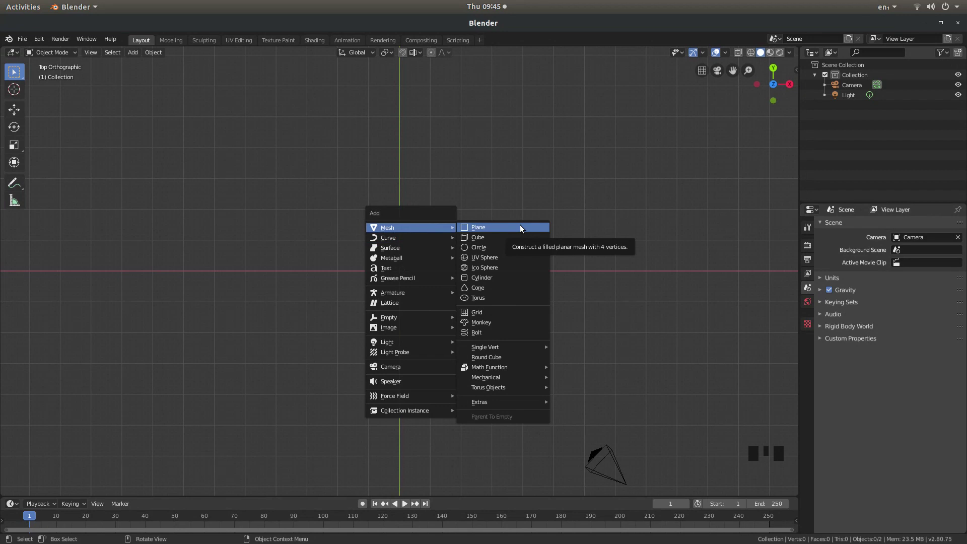
pyautogui.click(520, 228)
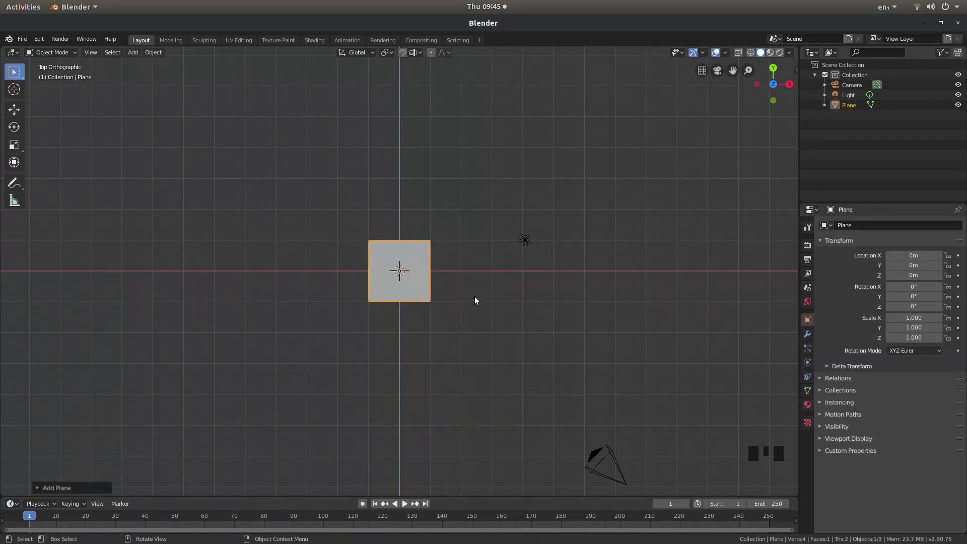
pyautogui.scroll(9, 474, 300)
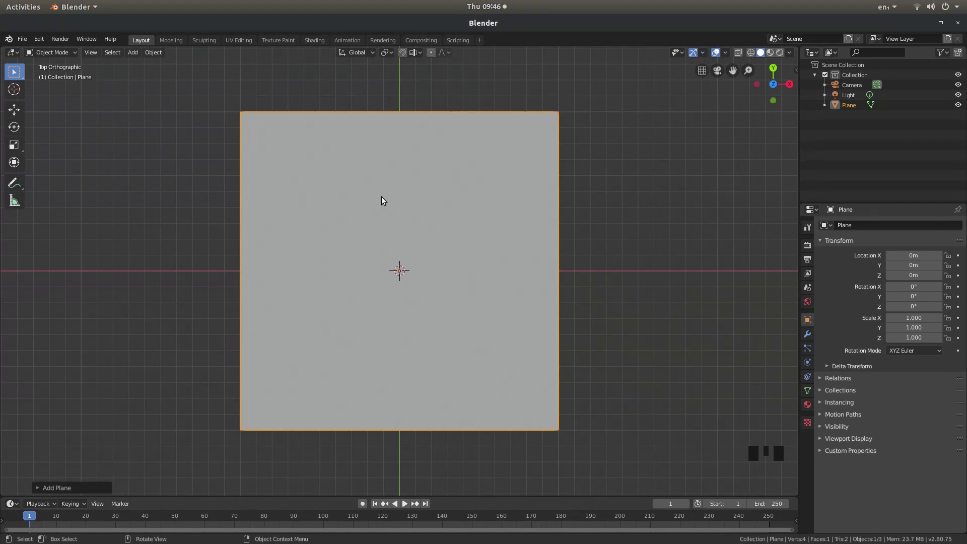
# - In Edit Mode, poke the plane's face into four triangles meeting at a centre vertex
pyautogui.press('Tab')
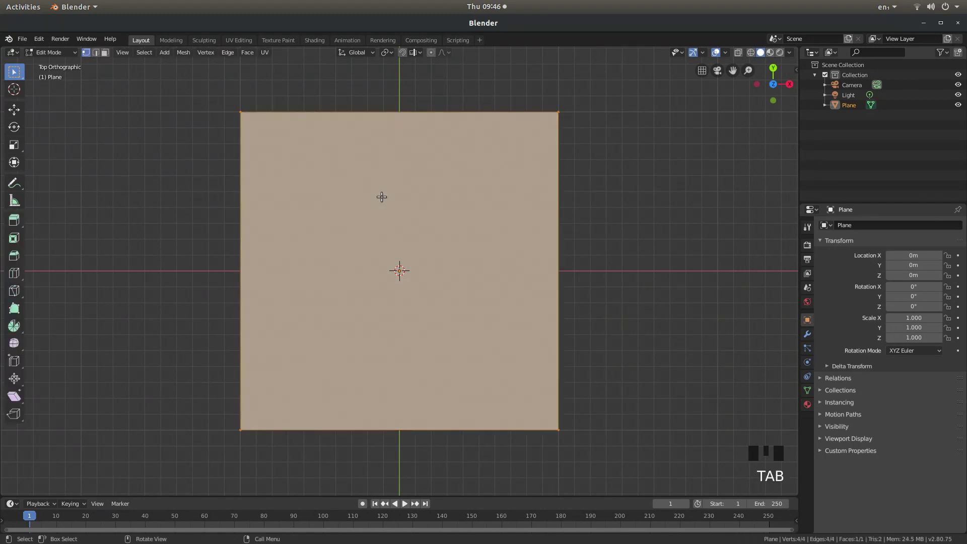
pyautogui.click(248, 54)
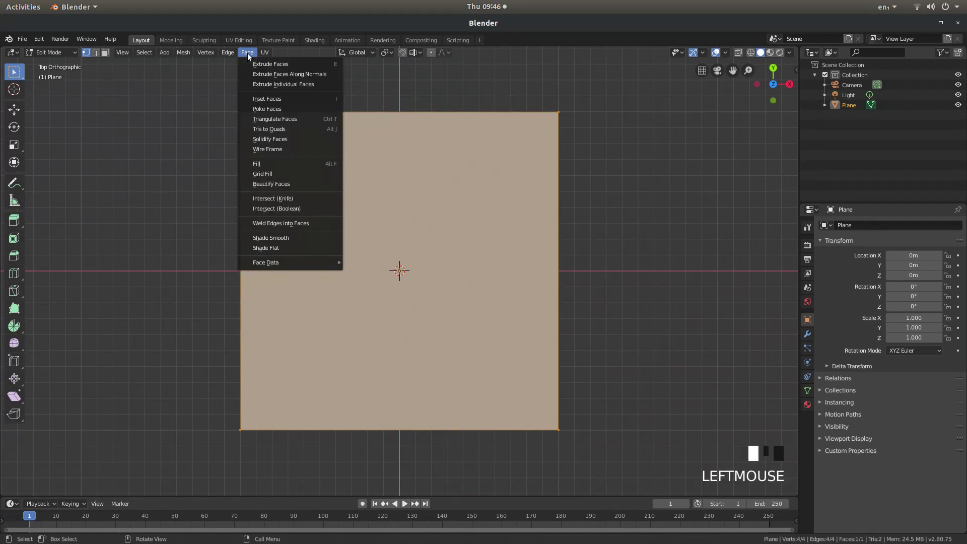
pyautogui.click(276, 107)
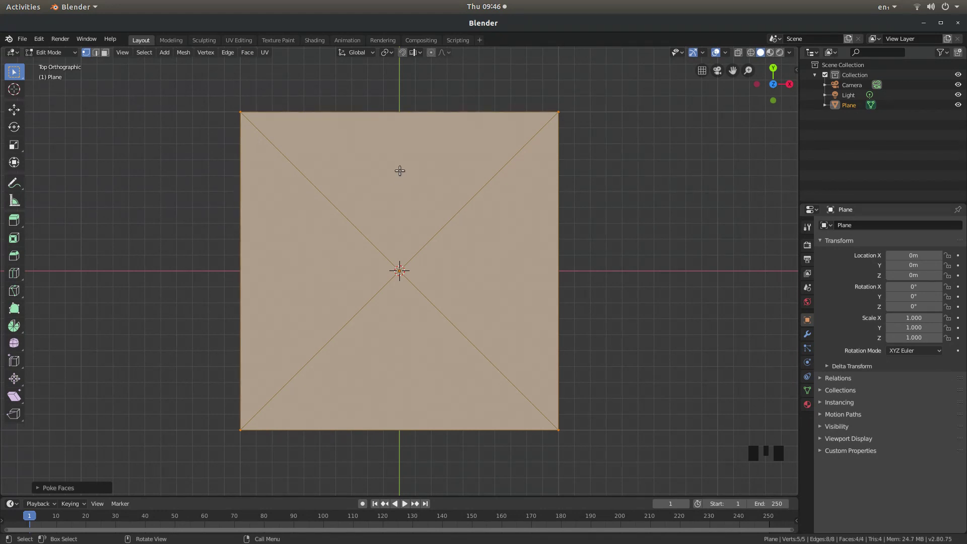
# - Subdivide the poked plane with Number of Cuts set to 4, giving 100 triangular faces
pyautogui.rightClick(399, 170)
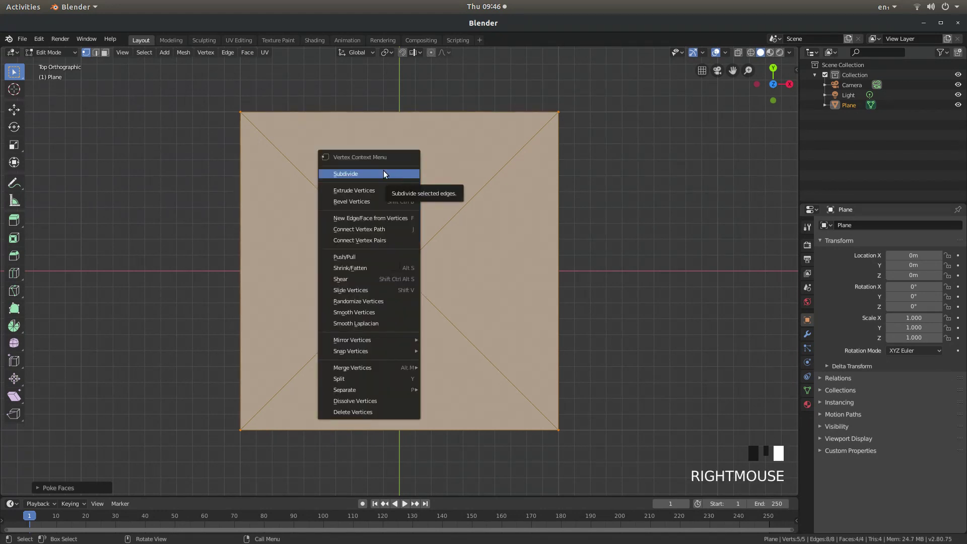
pyautogui.click(383, 174)
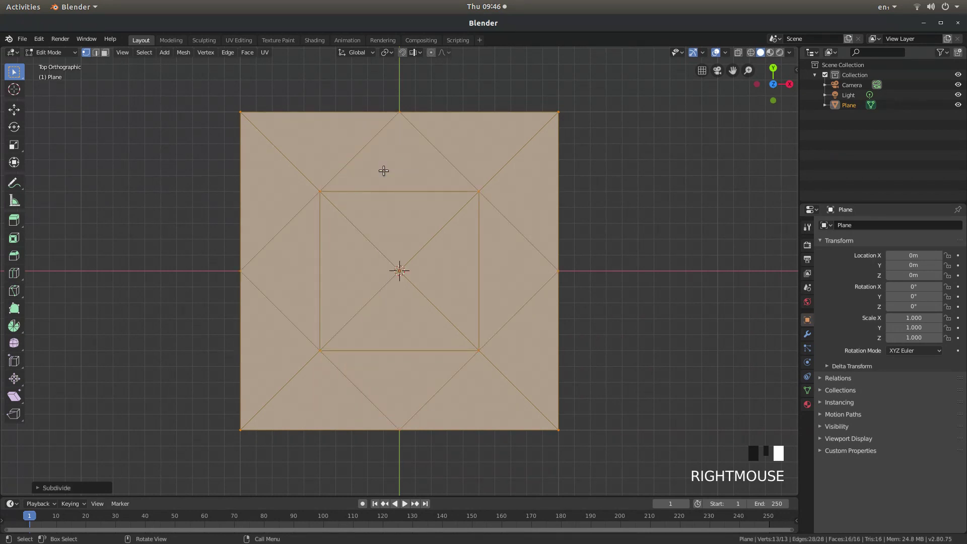
pyautogui.click(38, 488)
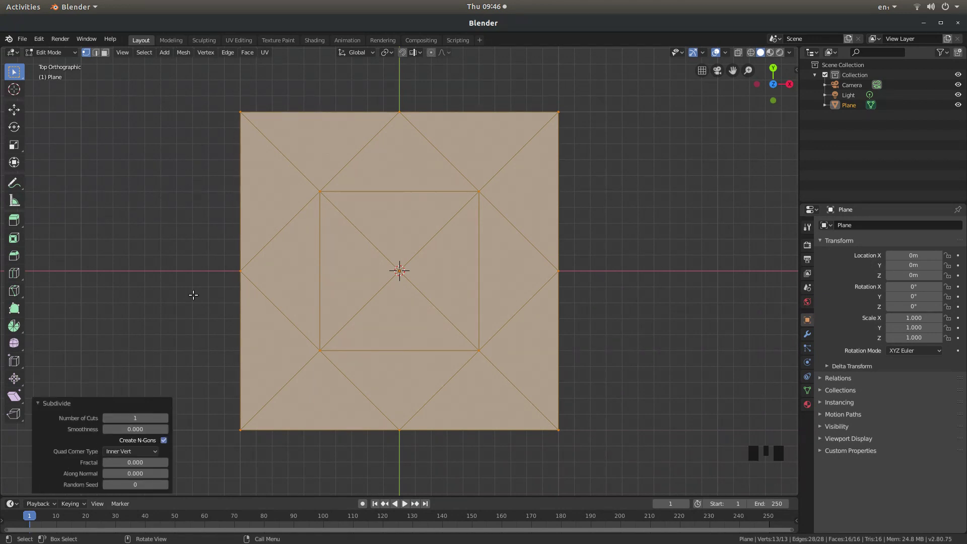
pyautogui.click(166, 418)
pyautogui.click(167, 417)
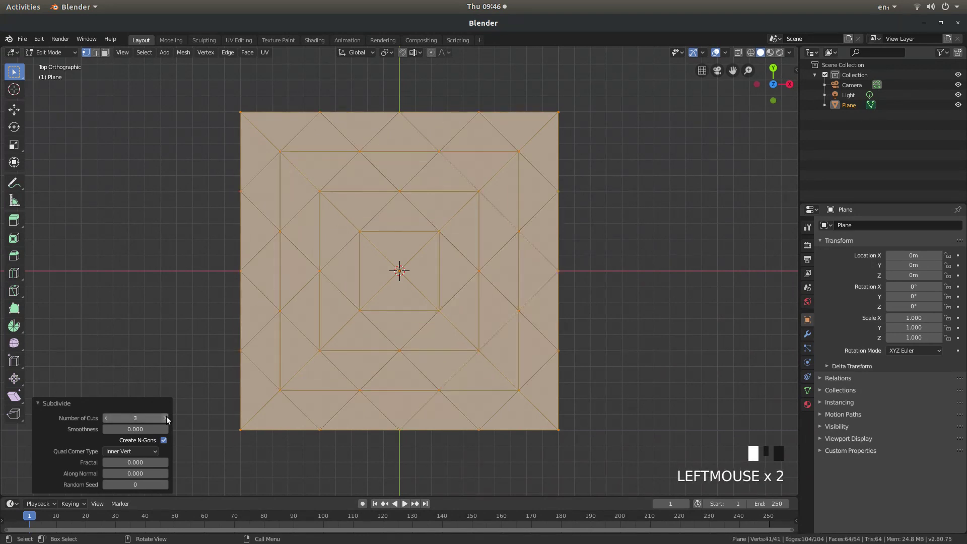
pyautogui.click(167, 418)
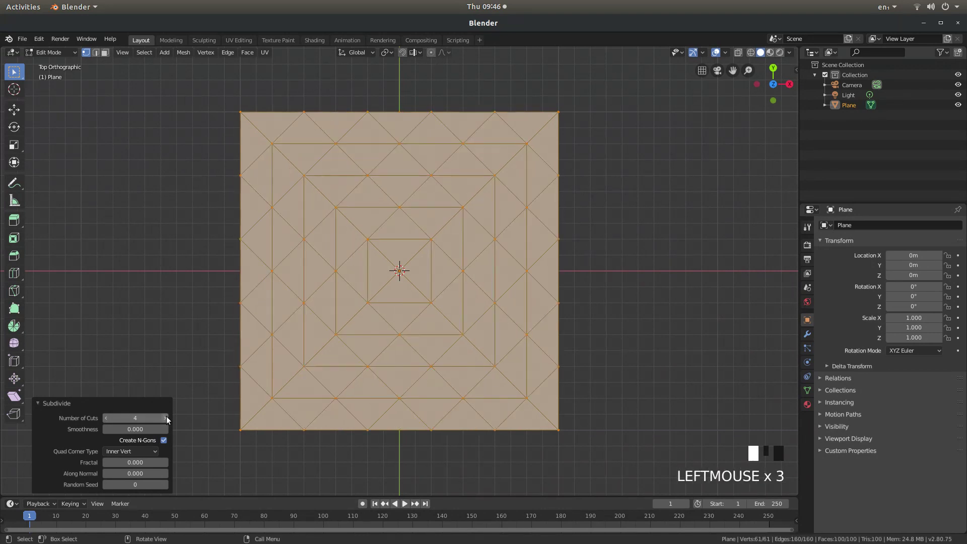
# - In edge select mode, pick one short top edge and select all edges of similar length
pyautogui.click(96, 53)
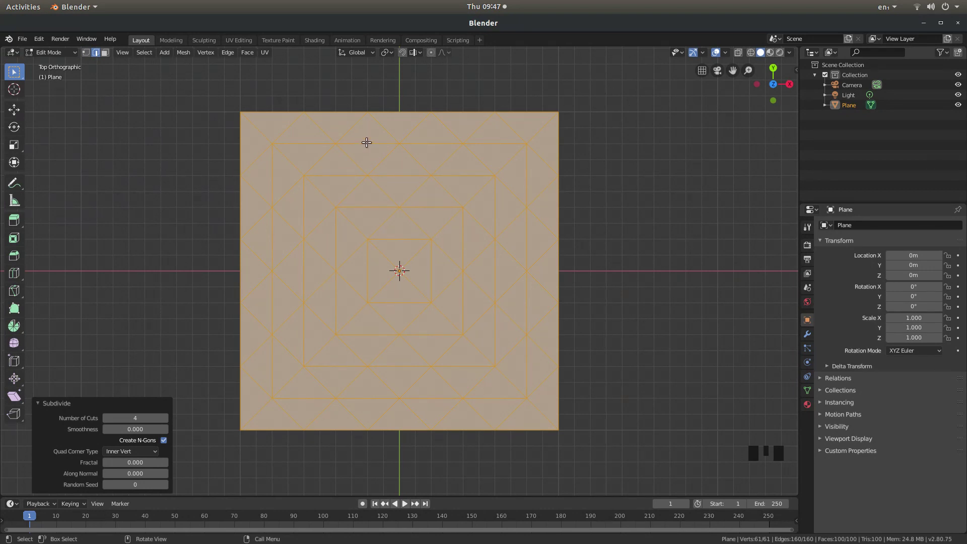
pyautogui.click(366, 143)
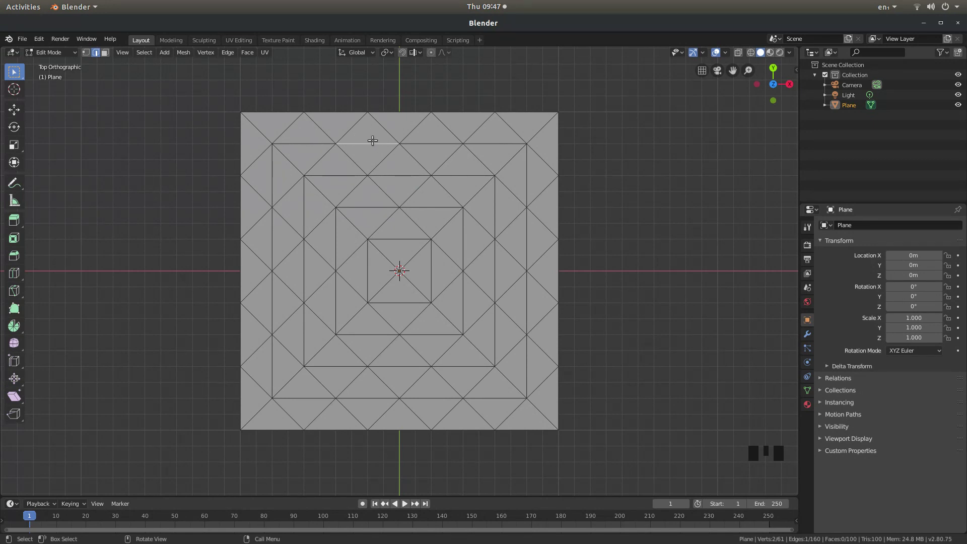
pyautogui.click(144, 53)
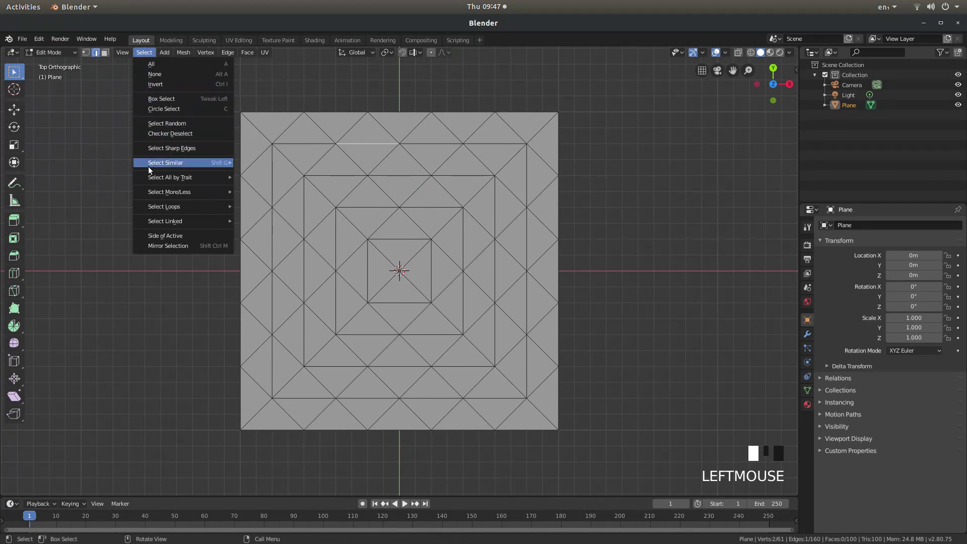
pyautogui.moveTo(162, 163)
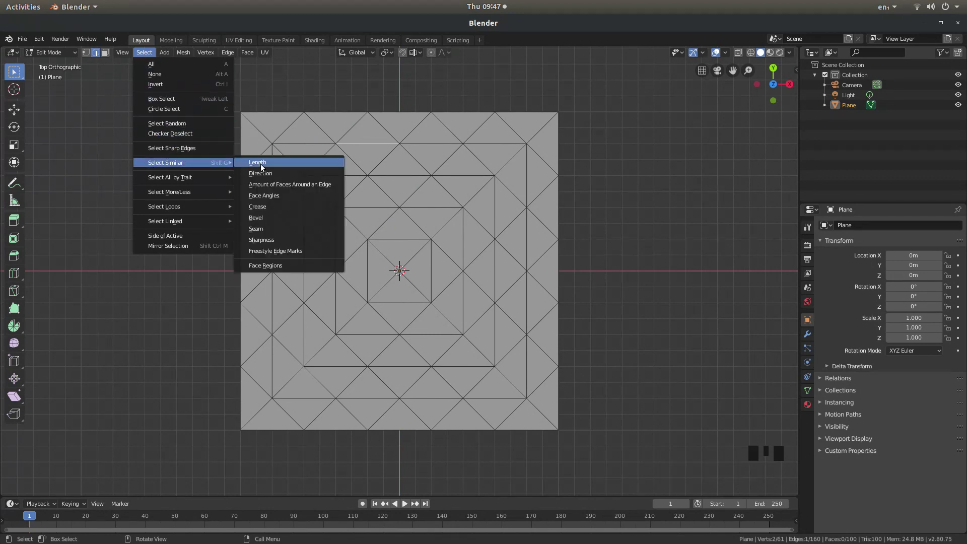
pyautogui.click(278, 162)
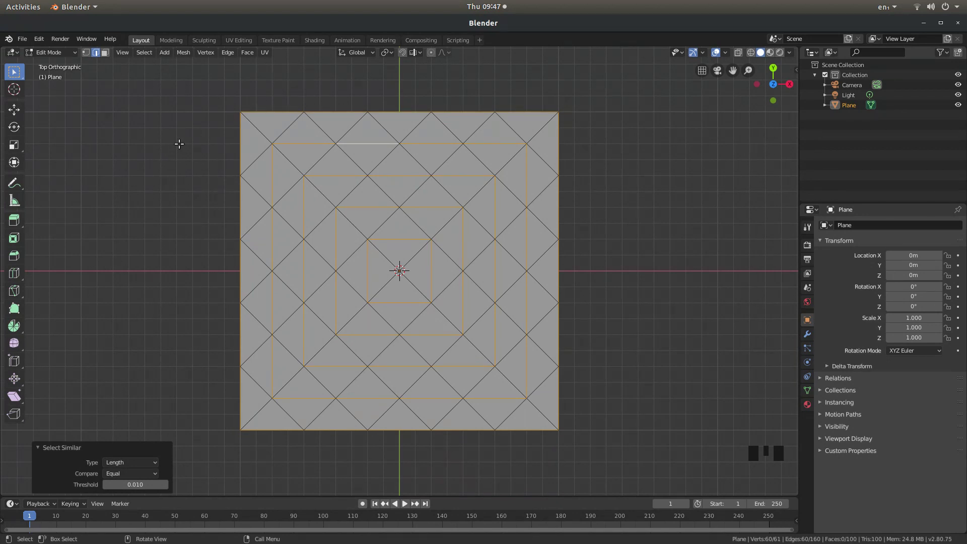
# - Circle-select over the border vertices to deselect the outer edges, leaving 40 edges selected
pyautogui.press('c')
pyautogui.scroll(-2, 184, 148)
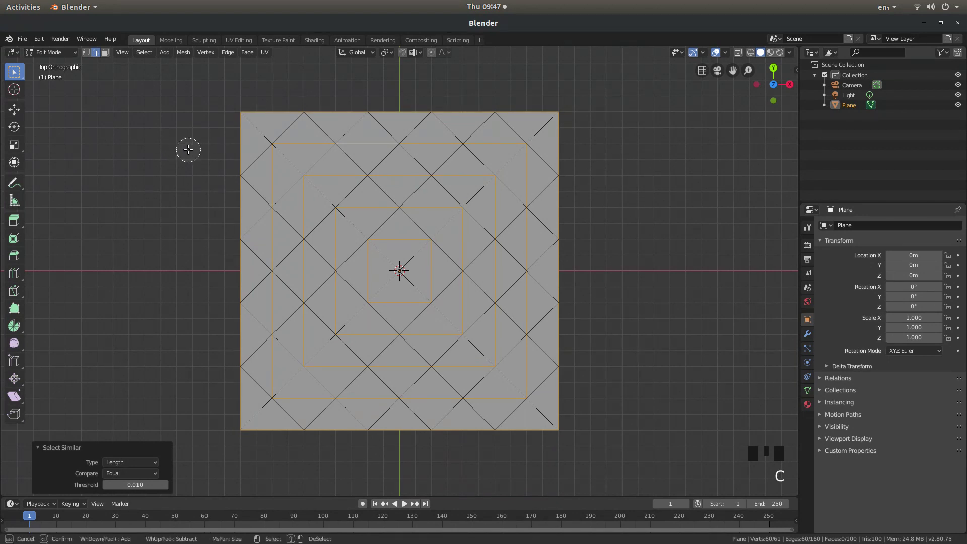
pyautogui.scroll(2, 188, 150)
pyautogui.scroll(-1, 187, 151)
pyautogui.scroll(2, 188, 150)
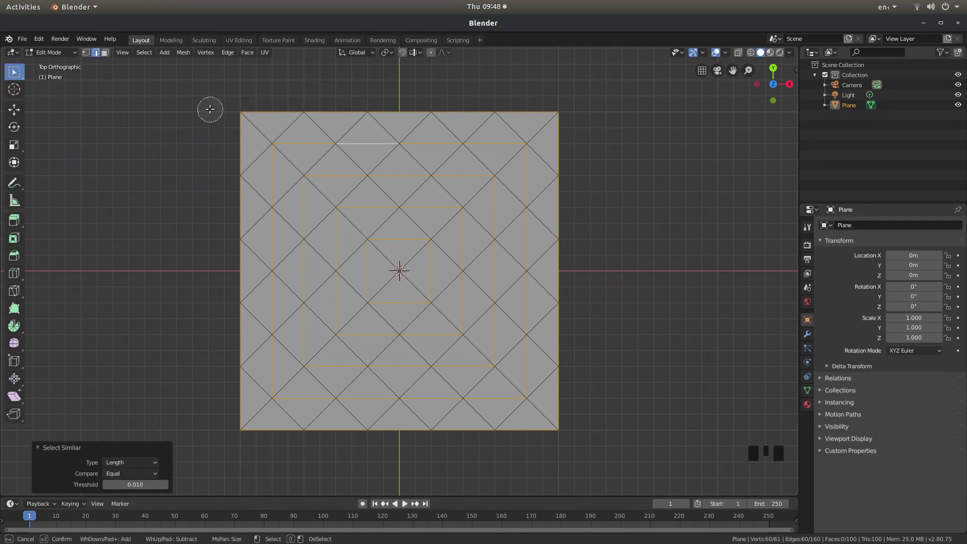
pyautogui.moveTo(212, 108)
pyautogui.keyDown('shift'); pyautogui.mouseDown()
pyautogui.moveTo(516, 105)
pyautogui.moveTo(564, 273)
pyautogui.moveTo(562, 403)
pyautogui.moveTo(550, 438)
pyautogui.moveTo(405, 424)
pyautogui.moveTo(242, 425)
pyautogui.moveTo(230, 237)
pyautogui.moveTo(242, 152)
pyautogui.mouseUp(); pyautogui.keyUp('shift')
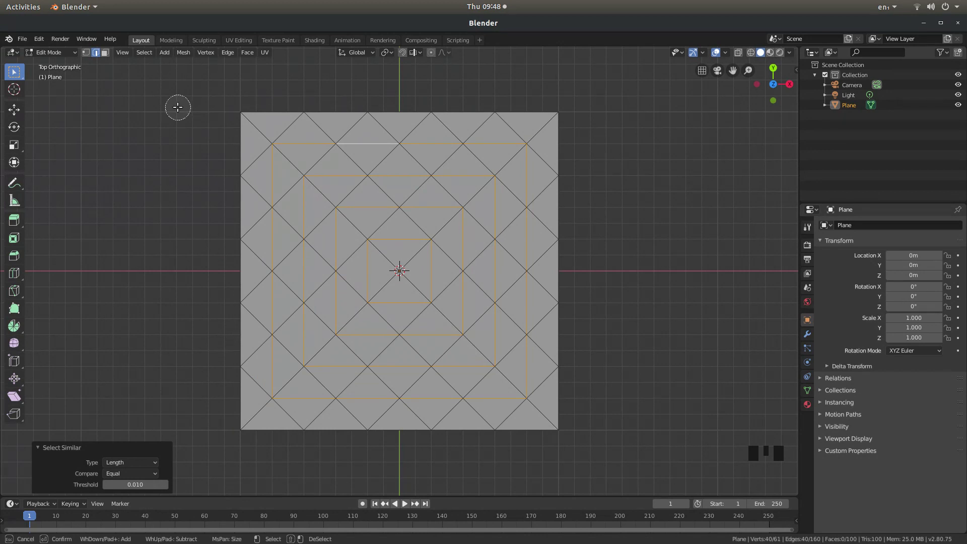
pyautogui.press('Escape')
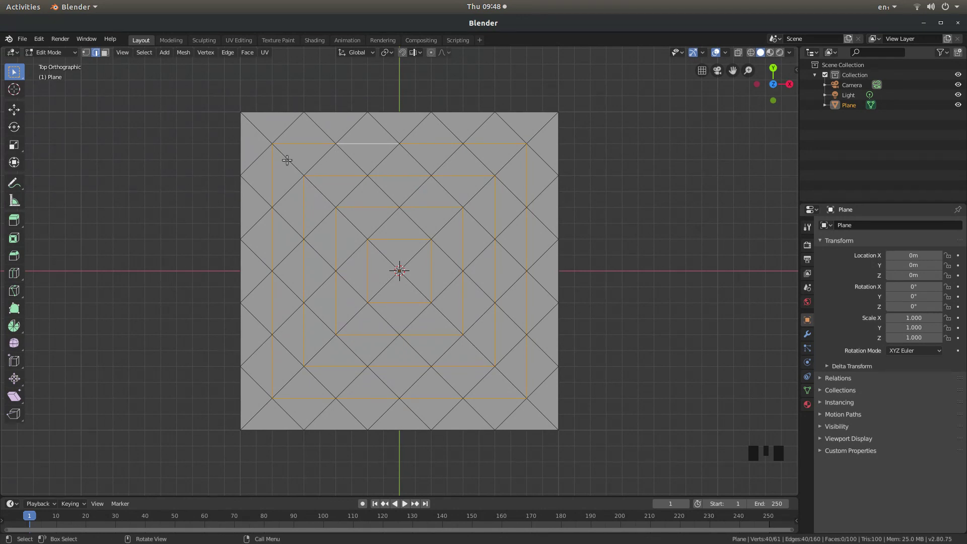
# - Dissolve the selected ring edges into a 60-face diamond grid, then return to Object Mode
pyautogui.press('x')
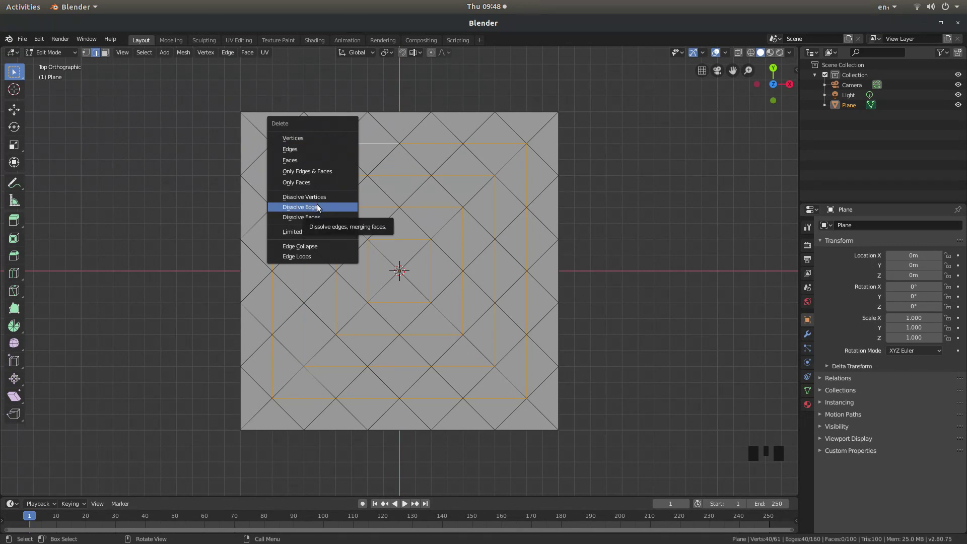
pyautogui.click(317, 207)
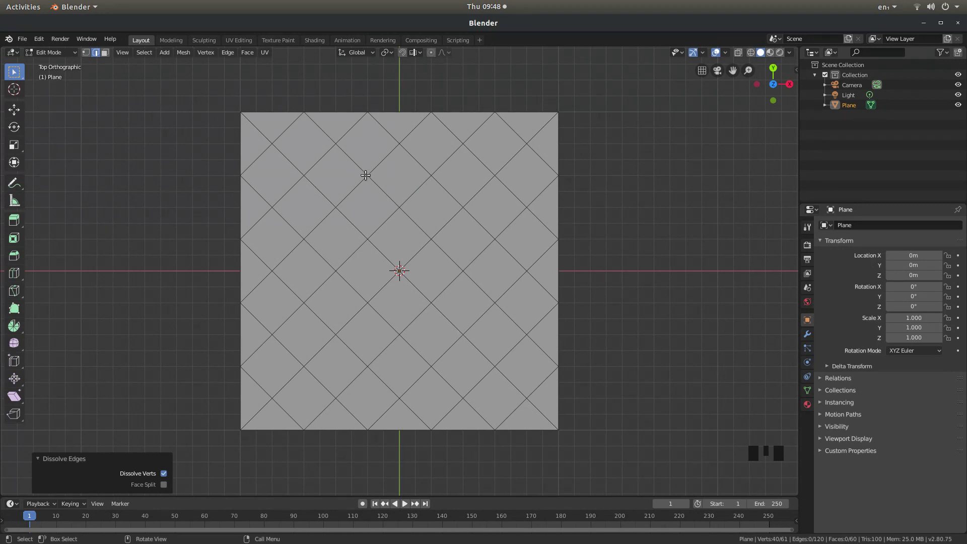
pyautogui.press('Tab')
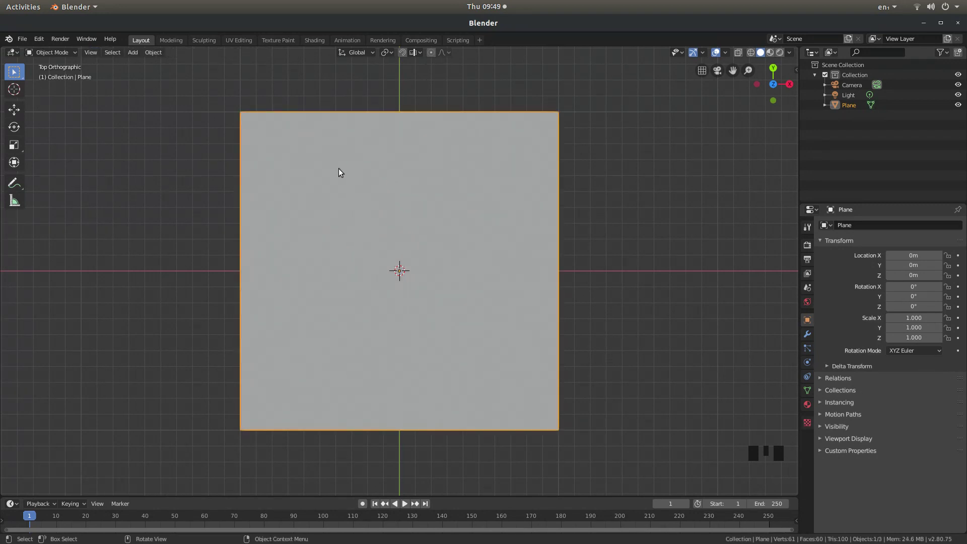
# - Add a Circle mesh at the origin with Vertices set to 64
pyautogui.hotkey('shift', 'a')
pyautogui.moveTo(338, 168)
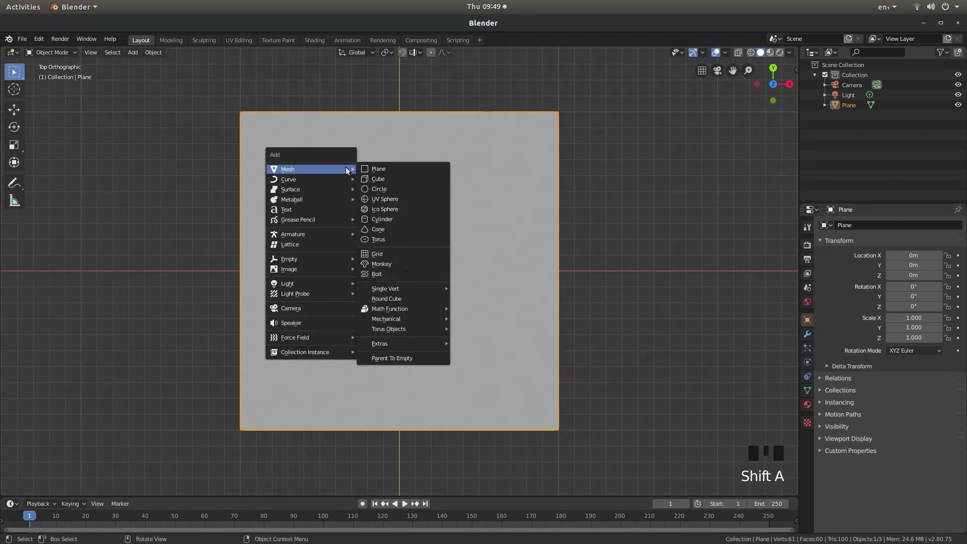
pyautogui.click(391, 193)
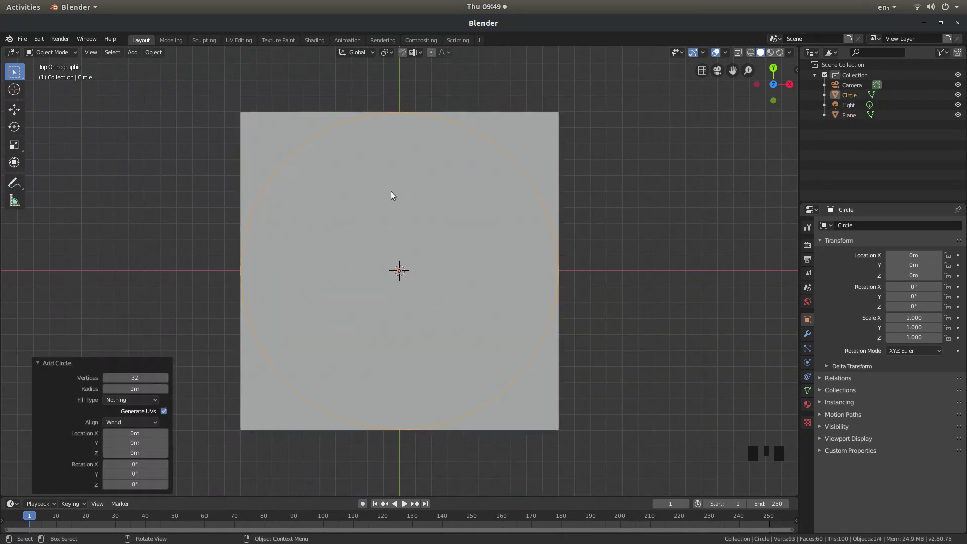
pyautogui.click(136, 375)
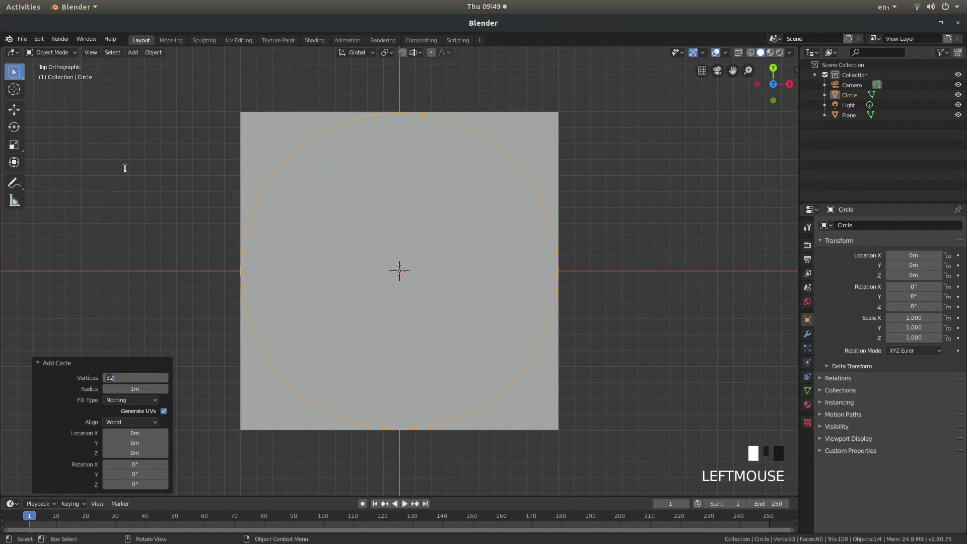
pyautogui.write('6')
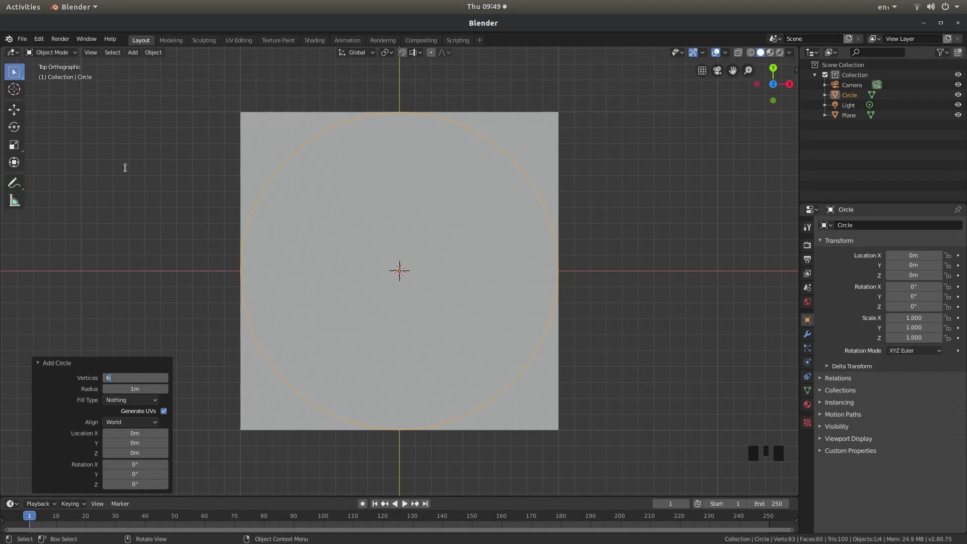
pyautogui.write('4')
pyautogui.press('Return')
# - From the front view, move the circle down along Z to about -0.206 m
pyautogui.press('KP_1')
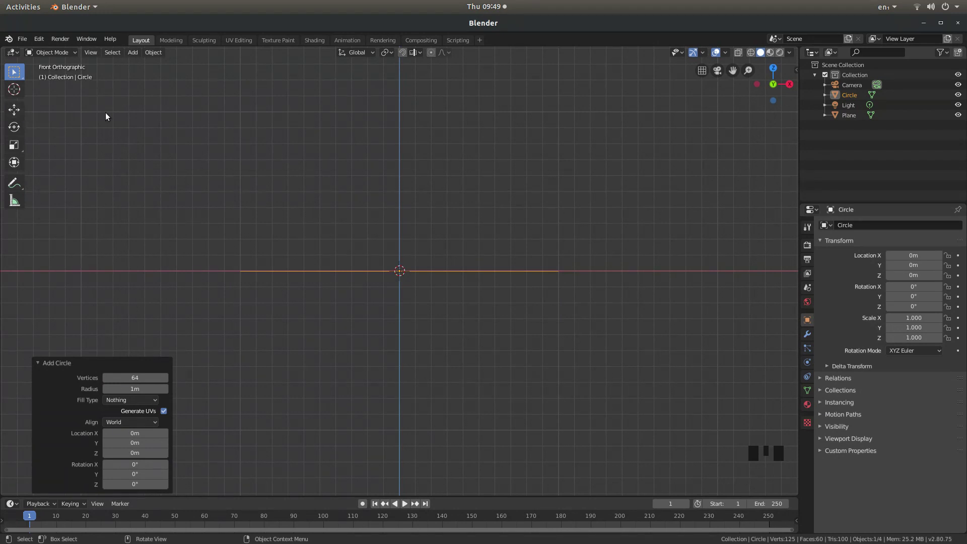
pyautogui.click(11, 114)
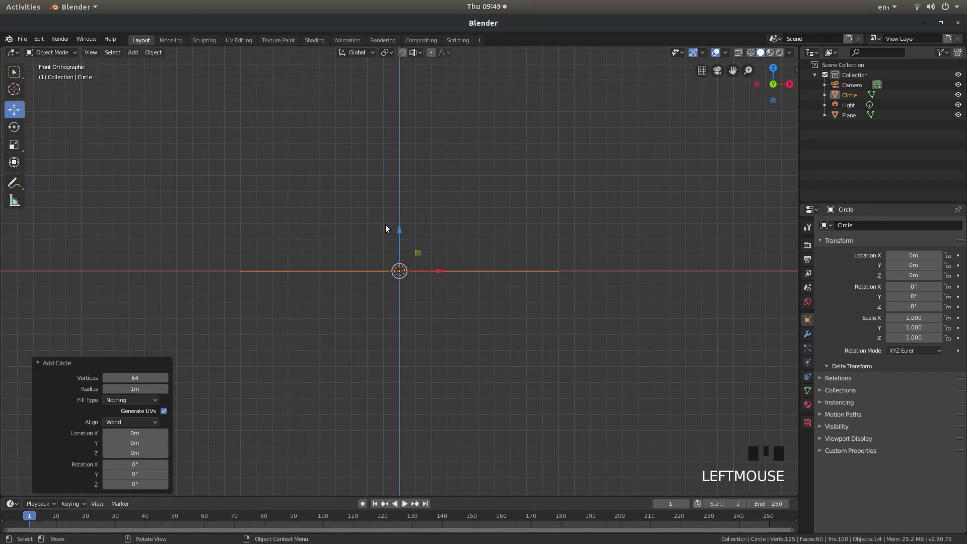
pyautogui.moveTo(397, 227); pyautogui.dragTo(405, 262)
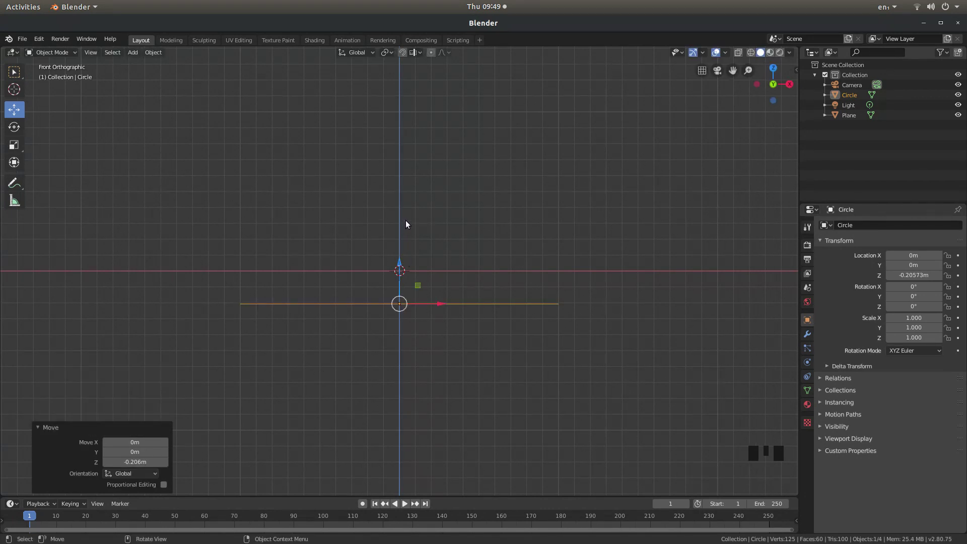
# - Extrude the circle's edge loop 0.503 m straight up along Z, then view from the top
pyautogui.press('Tab')
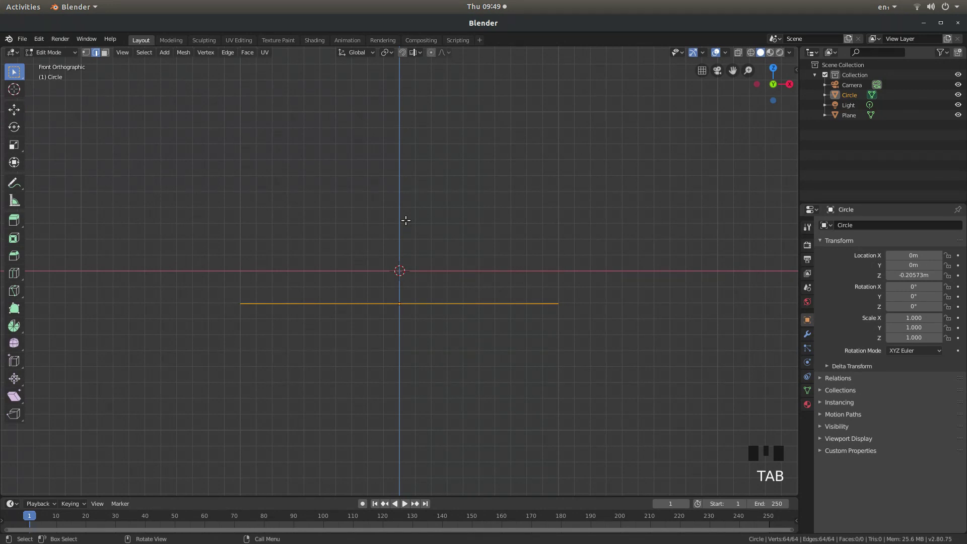
pyautogui.press('e')
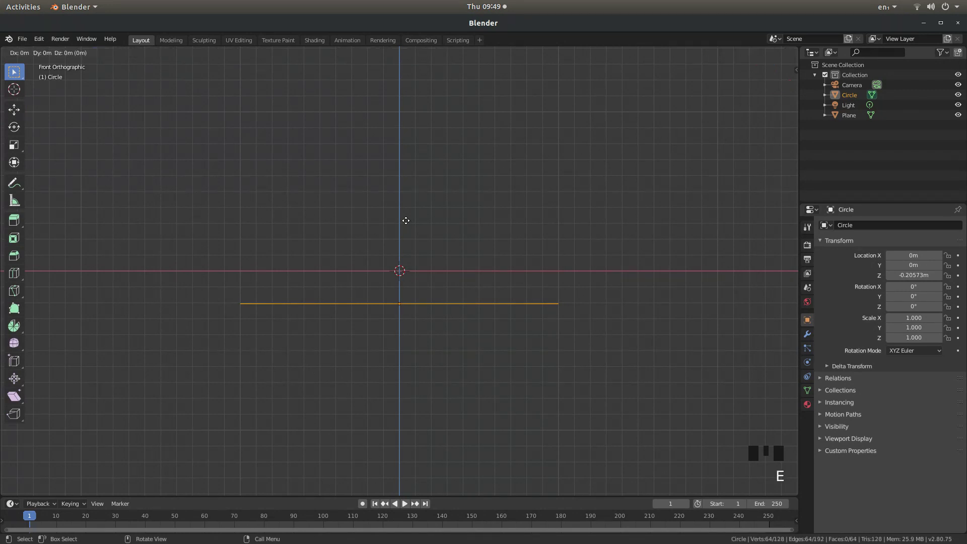
pyautogui.press('z')
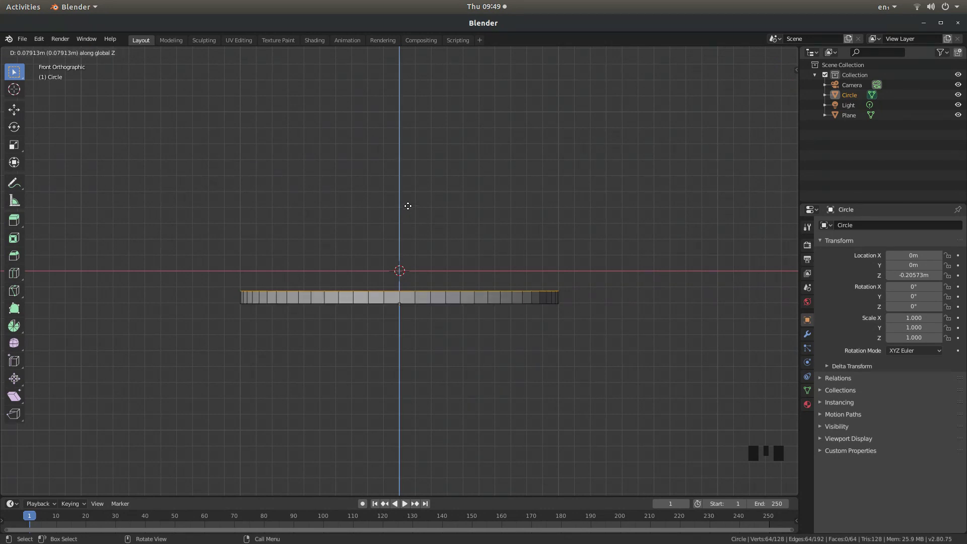
pyautogui.click(409, 141)
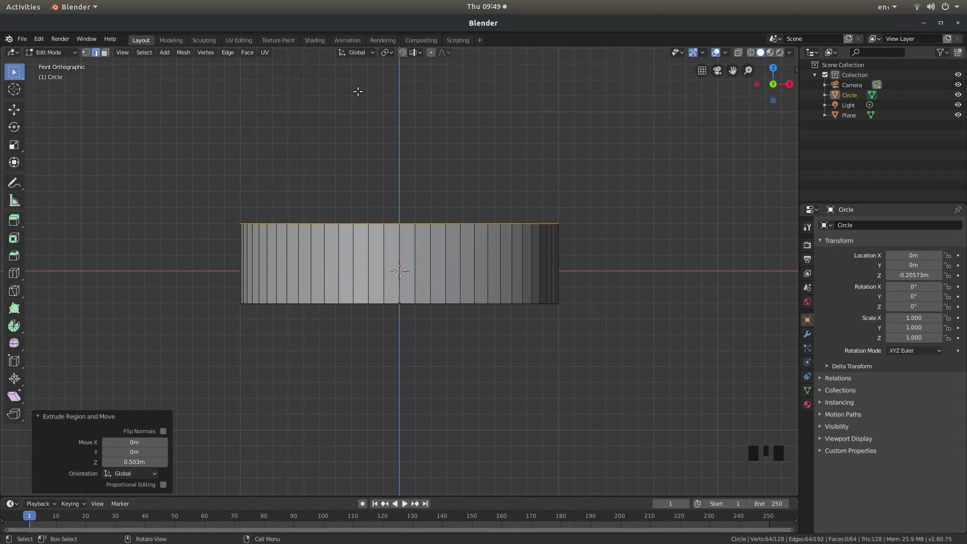
pyautogui.press('KP_7')
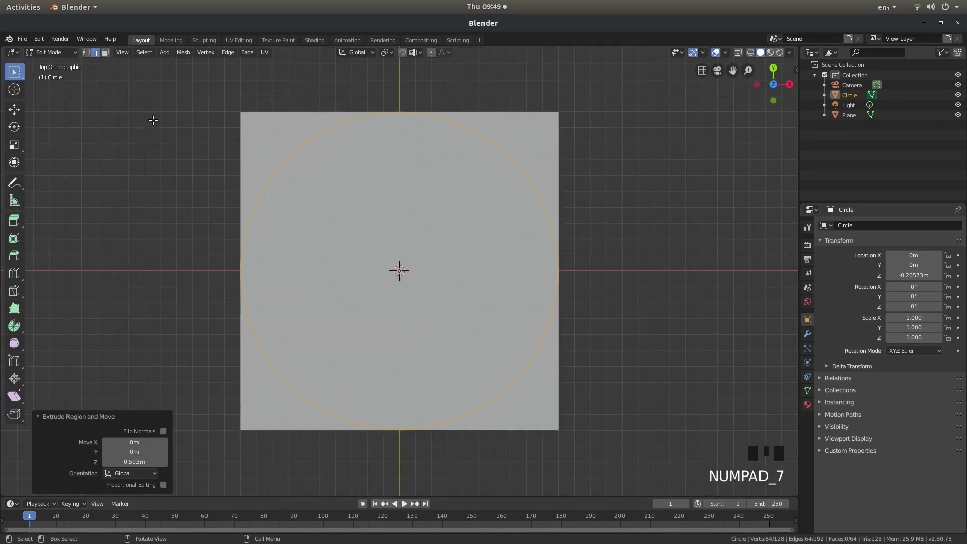
# - Return to Object Mode, tilt the view, and toggle orthographic and perspective to see the cylinder rim
pyautogui.press('Tab')
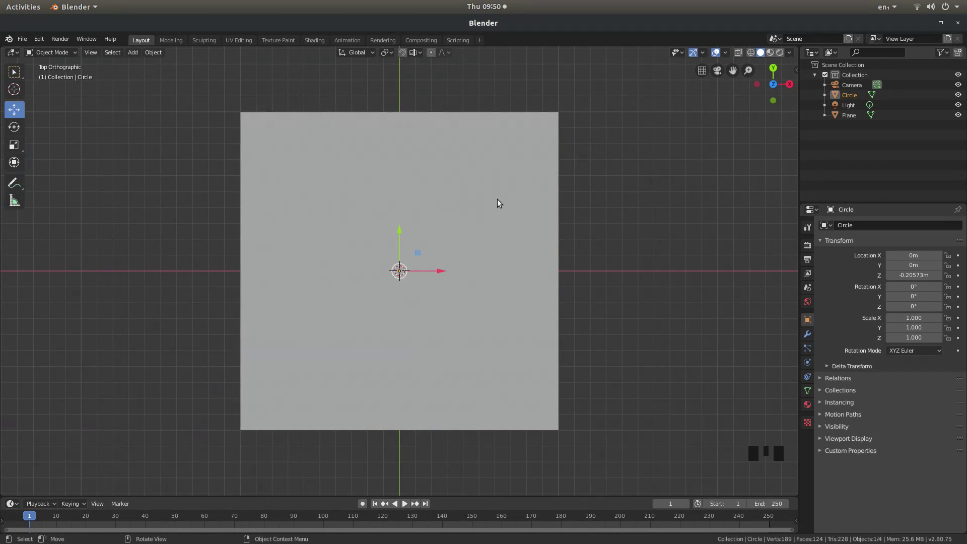
pyautogui.moveTo(498, 199); pyautogui.dragTo(499, 201, button='middle')
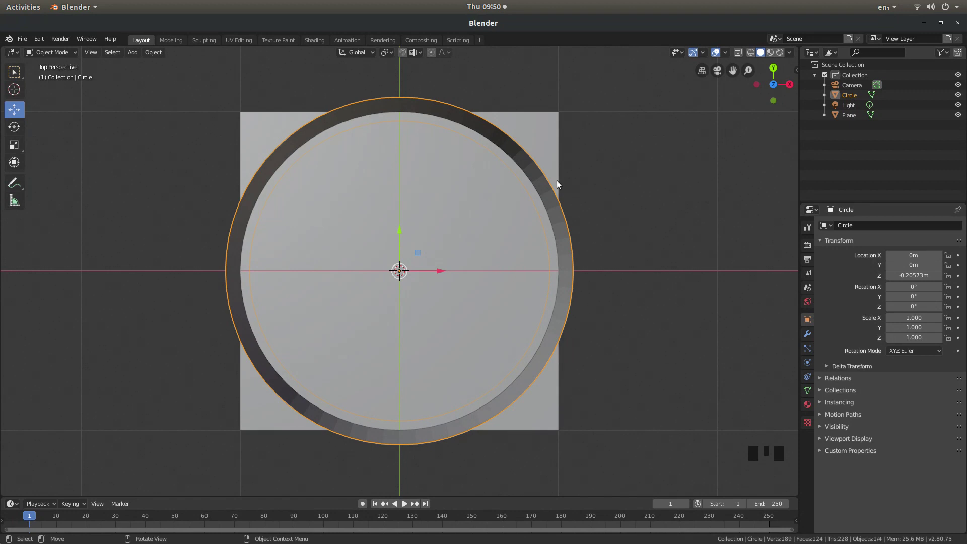
pyautogui.press('KP_5')
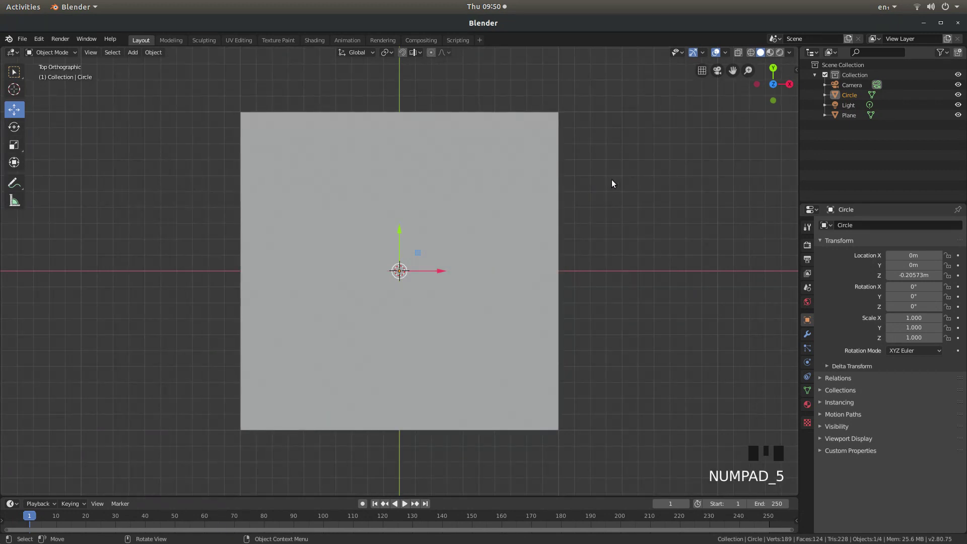
pyautogui.press('KP_5')
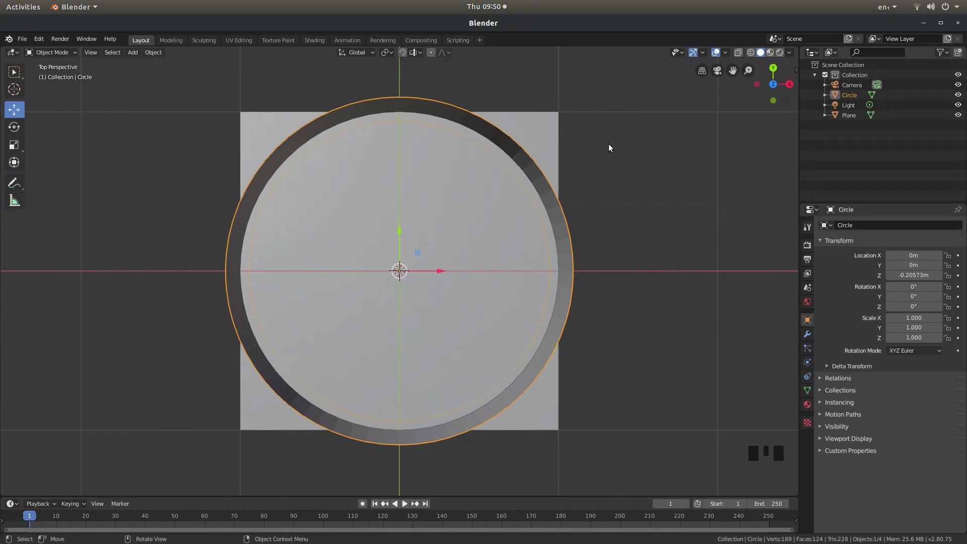
# - Scale the Circle cylinder uniformly to 0.999, then select the square plane
pyautogui.press('s')
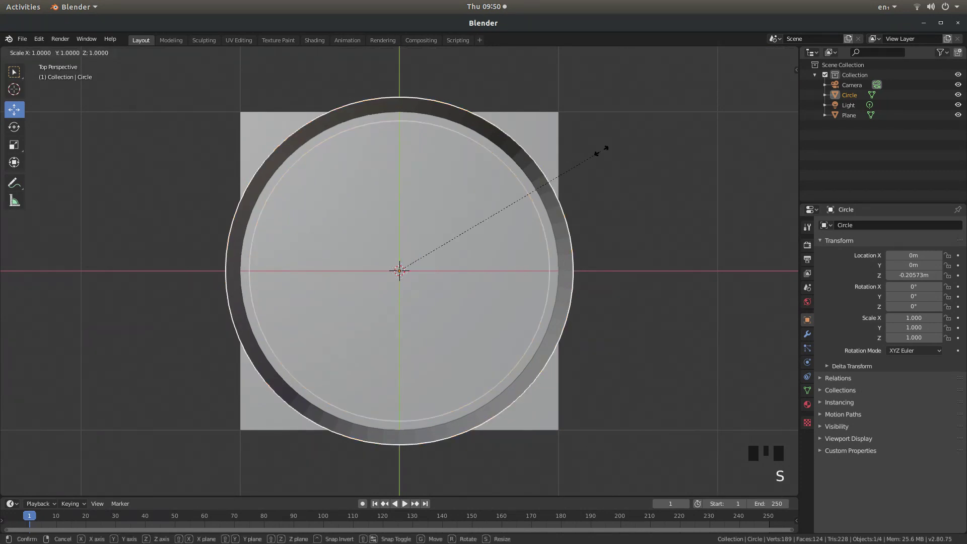
pyautogui.write('.99')
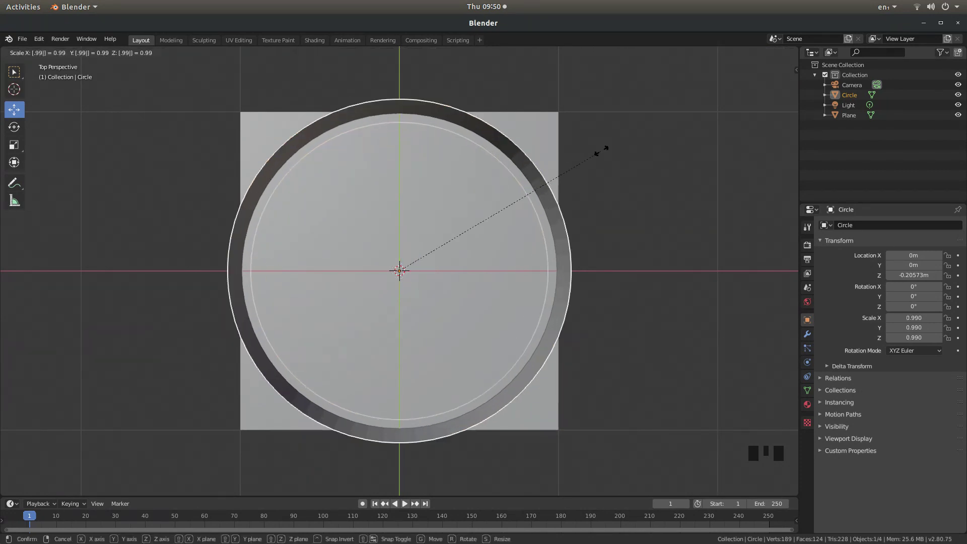
pyautogui.write('9')
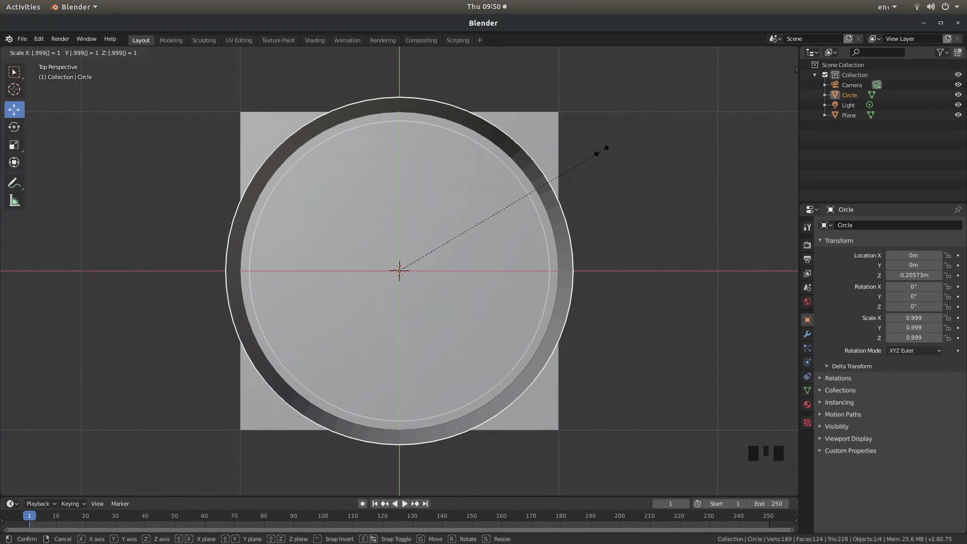
pyautogui.press('Return')
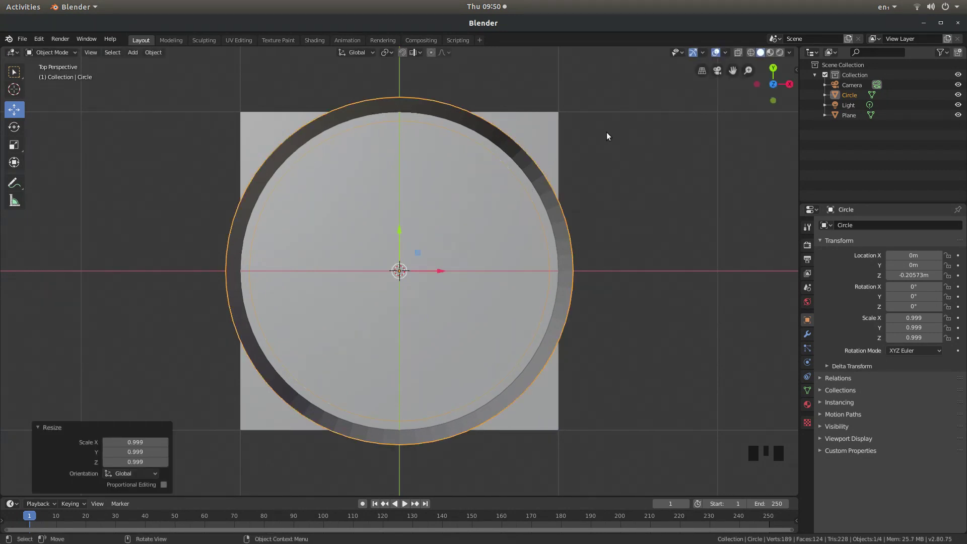
pyautogui.click(549, 130)
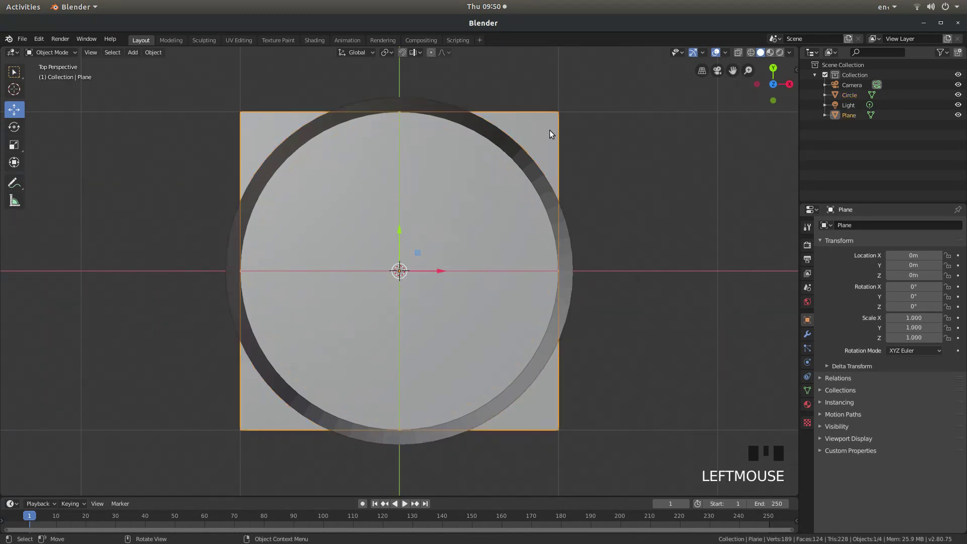
# - Add a Boolean modifier set to Intersect with the Circle object and apply it
pyautogui.click(808, 335)
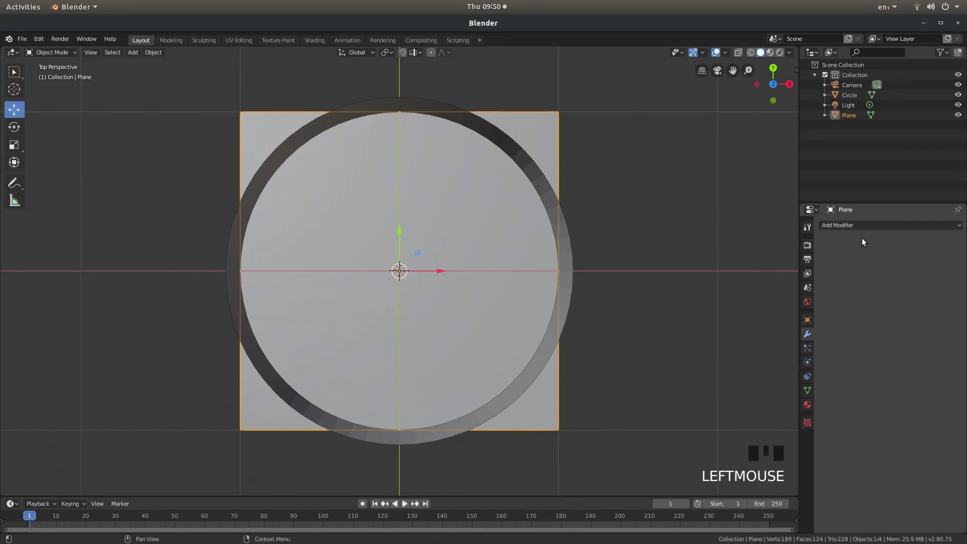
pyautogui.click(863, 225)
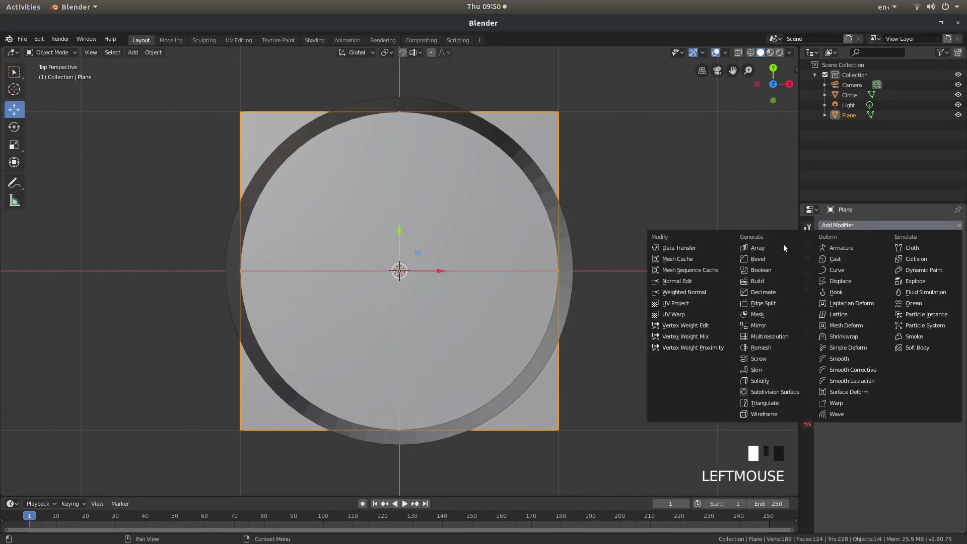
pyautogui.click(759, 271)
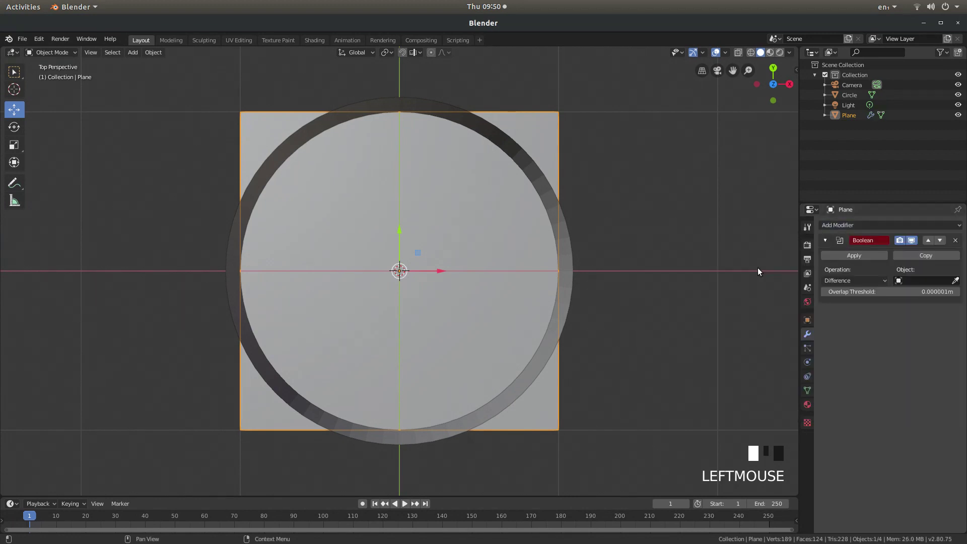
pyautogui.click(847, 281)
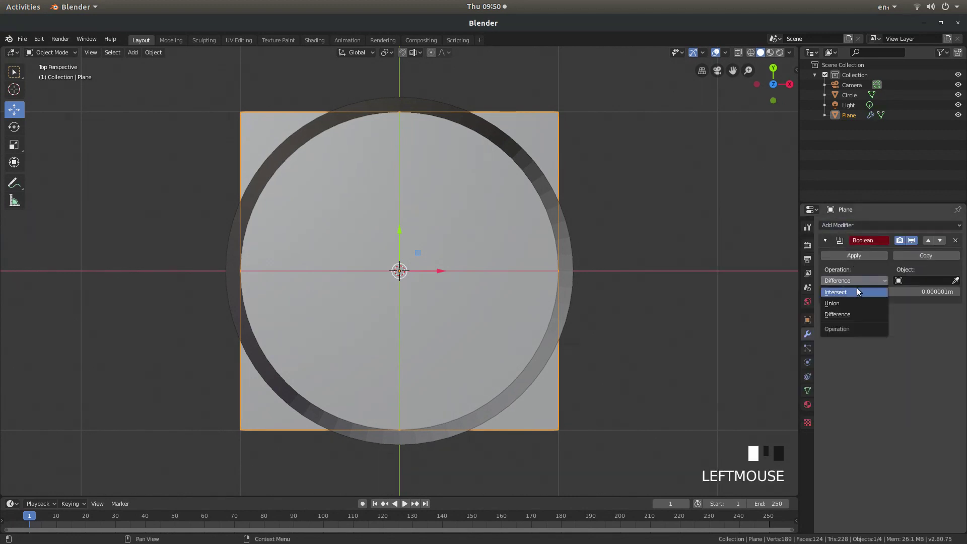
pyautogui.click(851, 293)
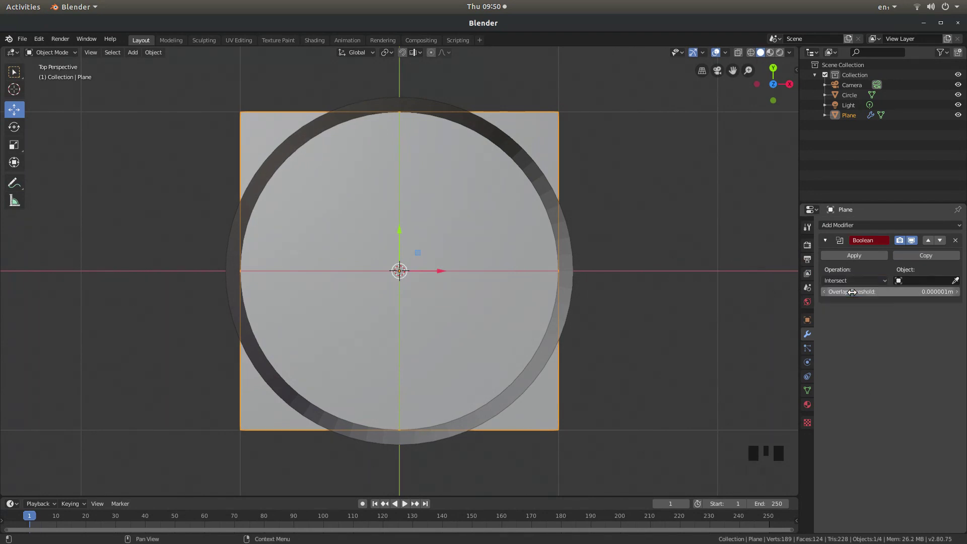
pyautogui.click(919, 281)
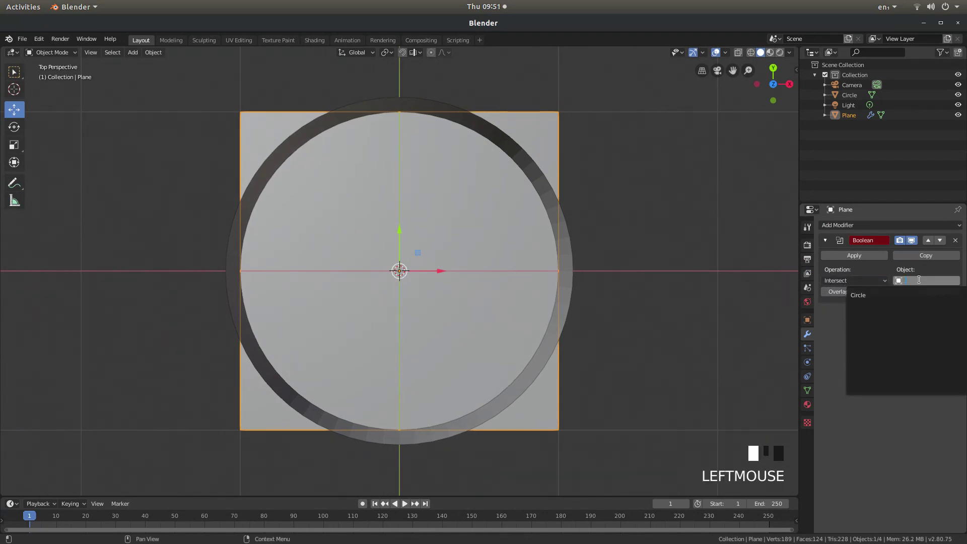
pyautogui.click(857, 297)
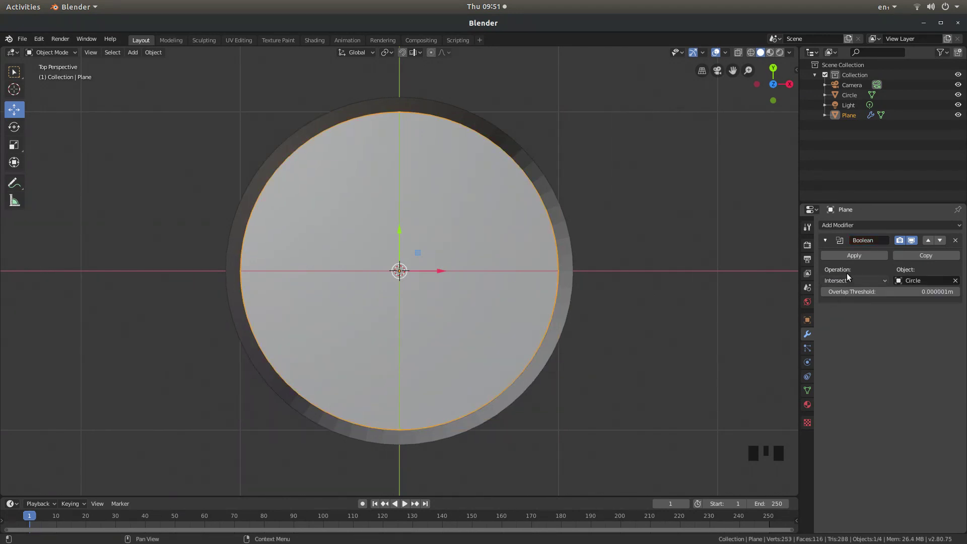
pyautogui.click(854, 255)
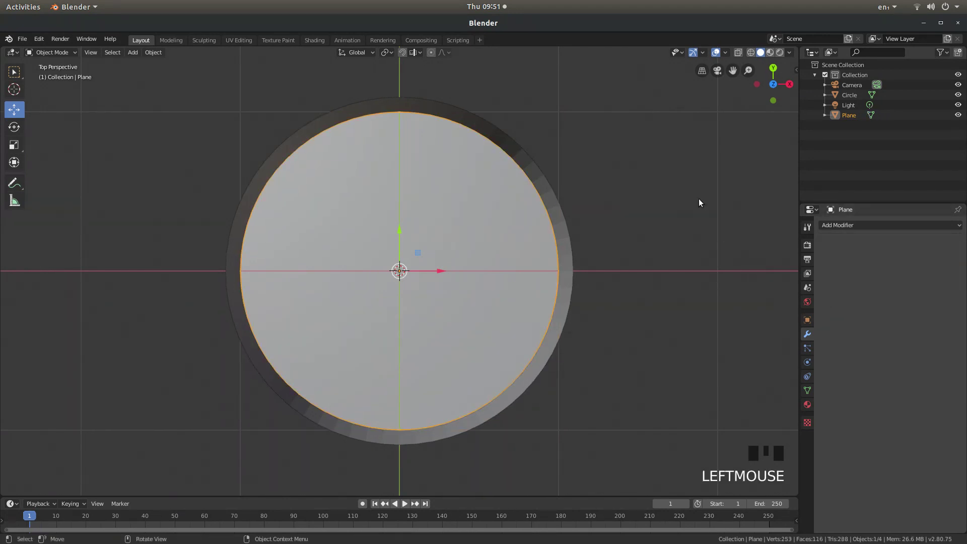
# - Delete the Circle cylinder and select the remaining disc-shaped Plane
pyautogui.click(493, 126)
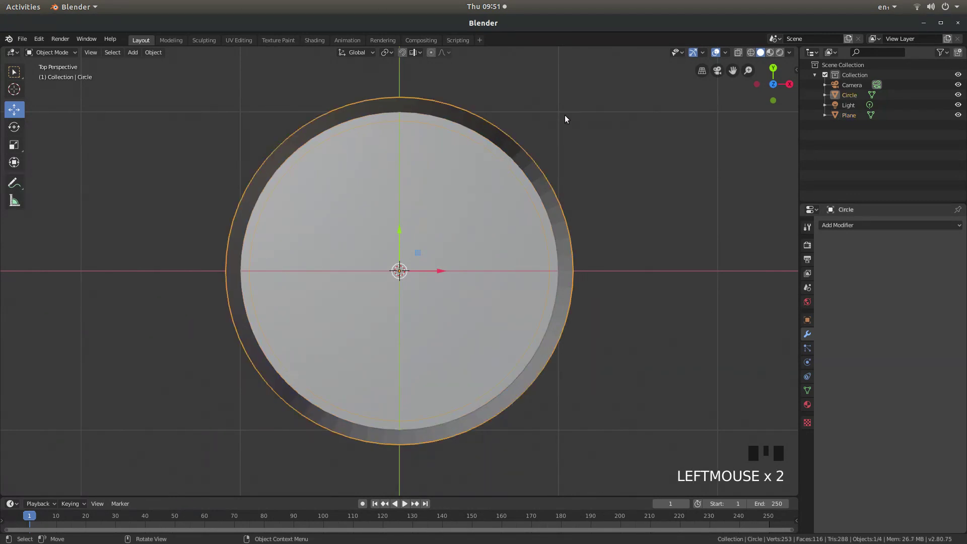
pyautogui.press('x')
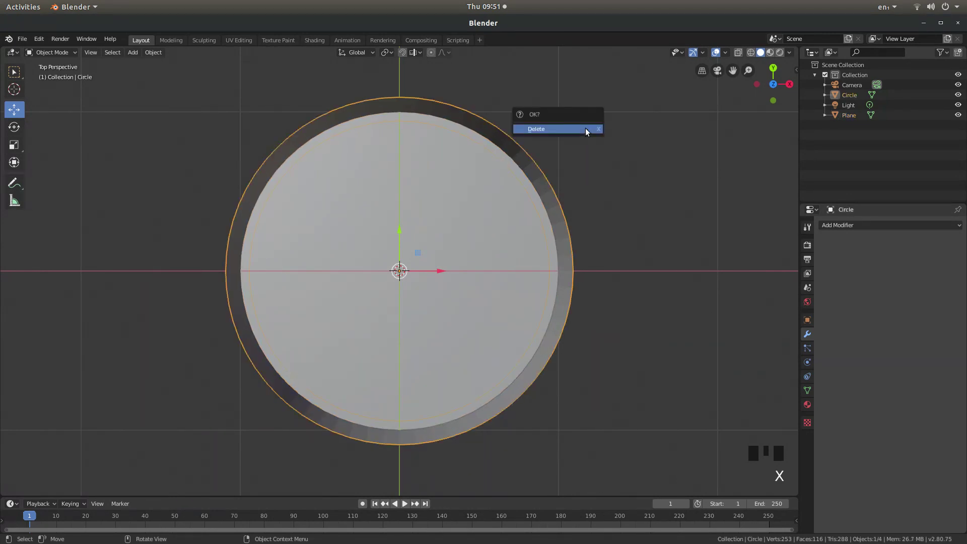
pyautogui.click(558, 129)
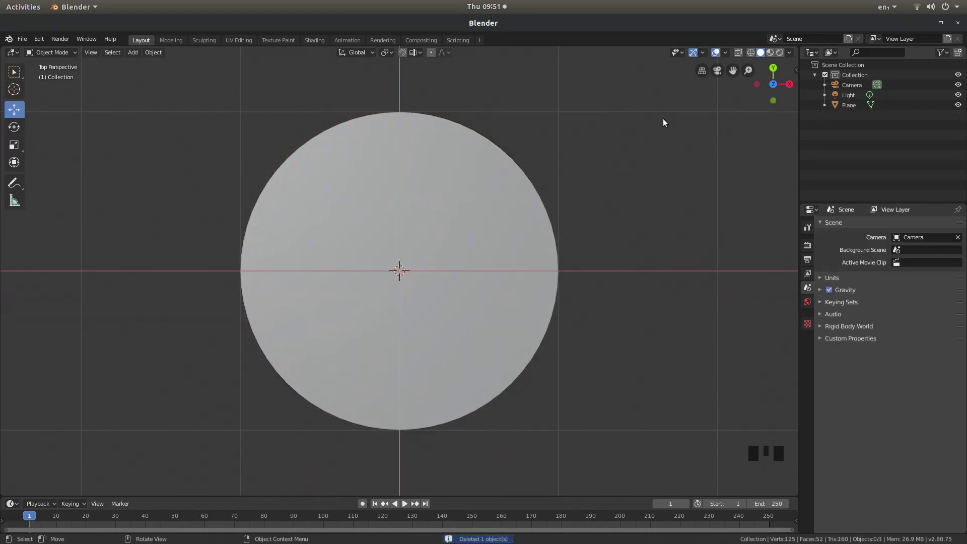
pyautogui.click(402, 159)
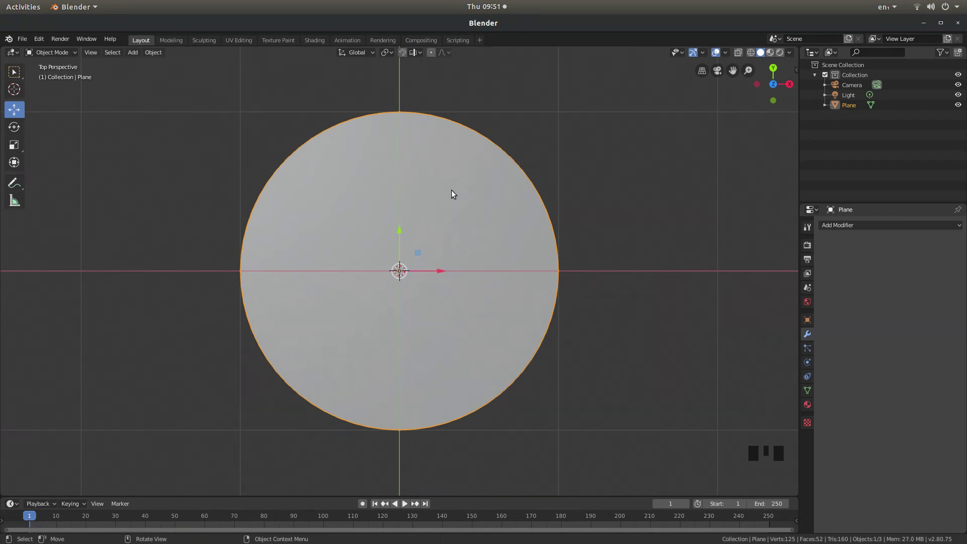
# - Enter Edit Mode on the Plane to view its diagonal diamond grid inside the disc
pyautogui.press('Tab')
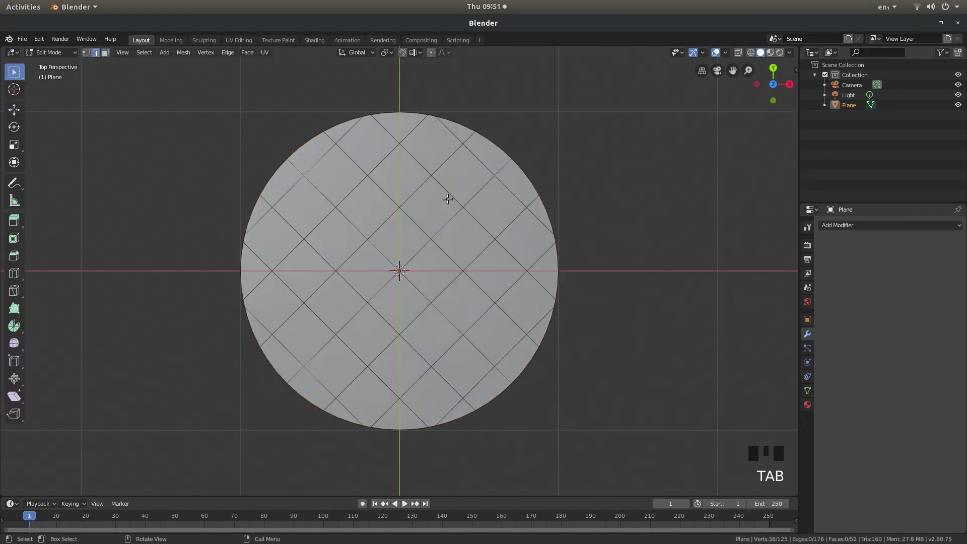